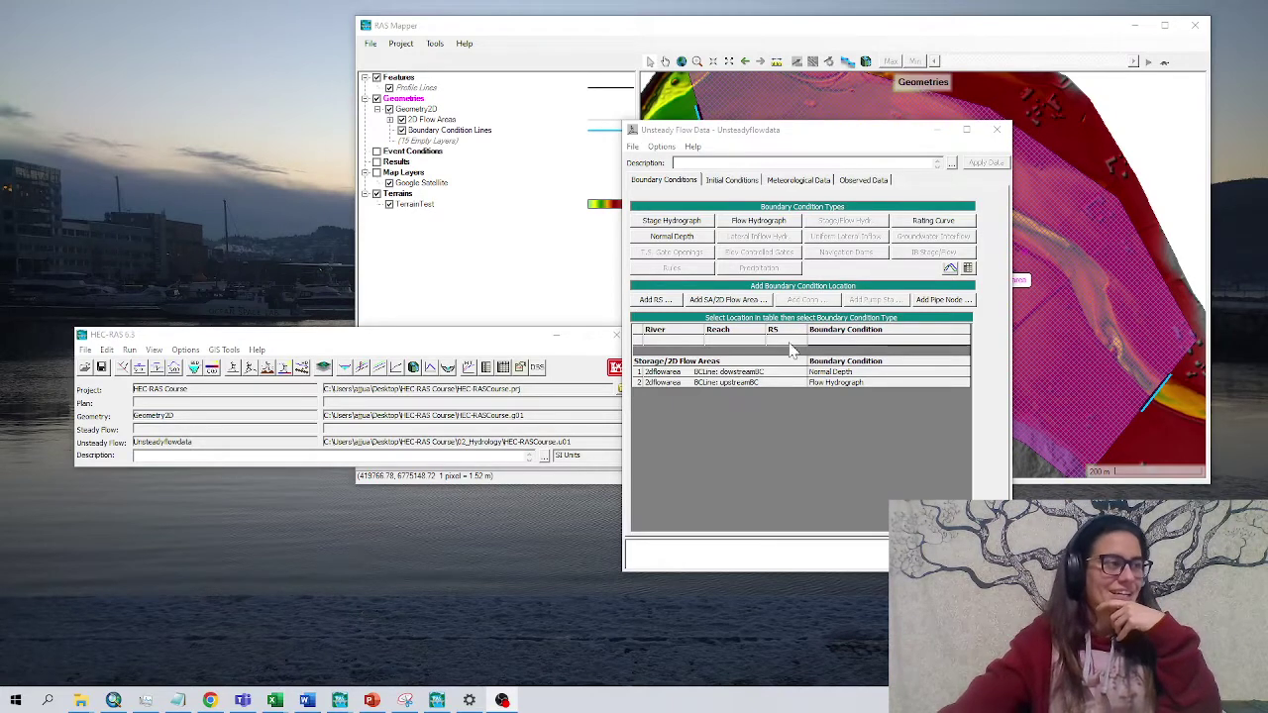
- Open the Unsteady Flow Analysis for the project from the HEC-RAS main window
click(251, 370)
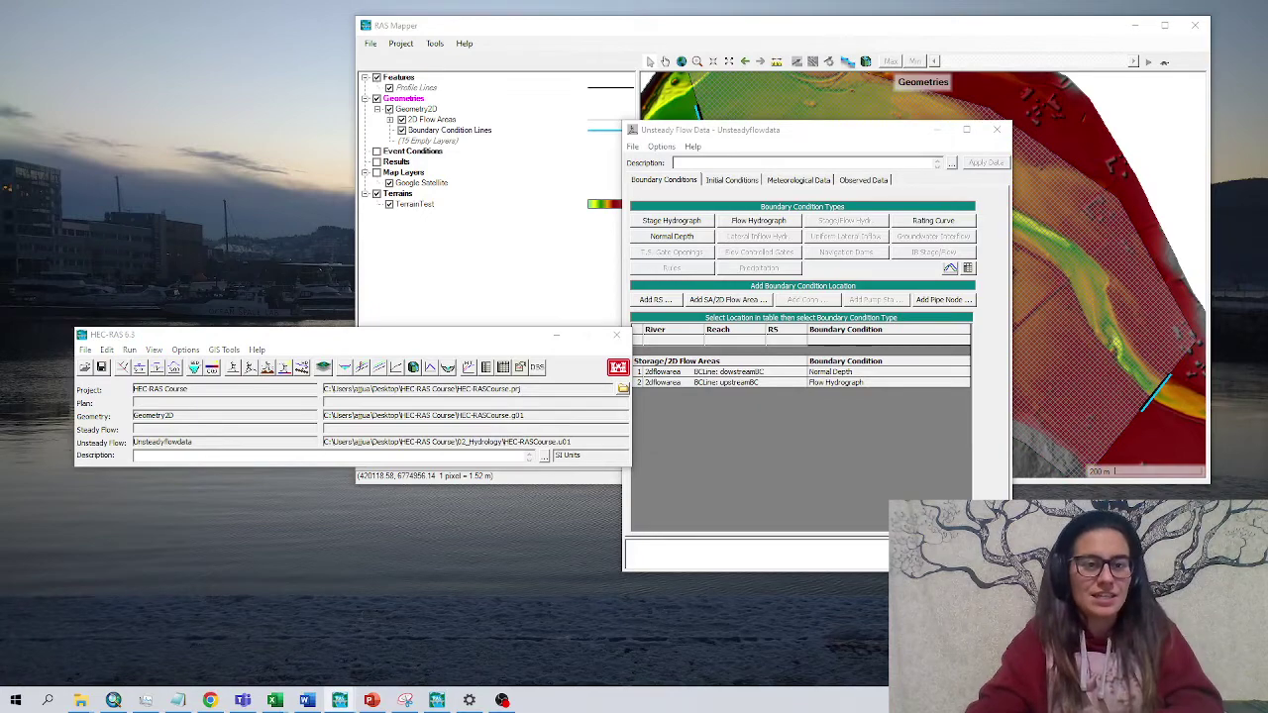
- Save the plan as a new plan titled 'Plan01.Q920cms.test', pasting that title as its short ID
click(413, 234)
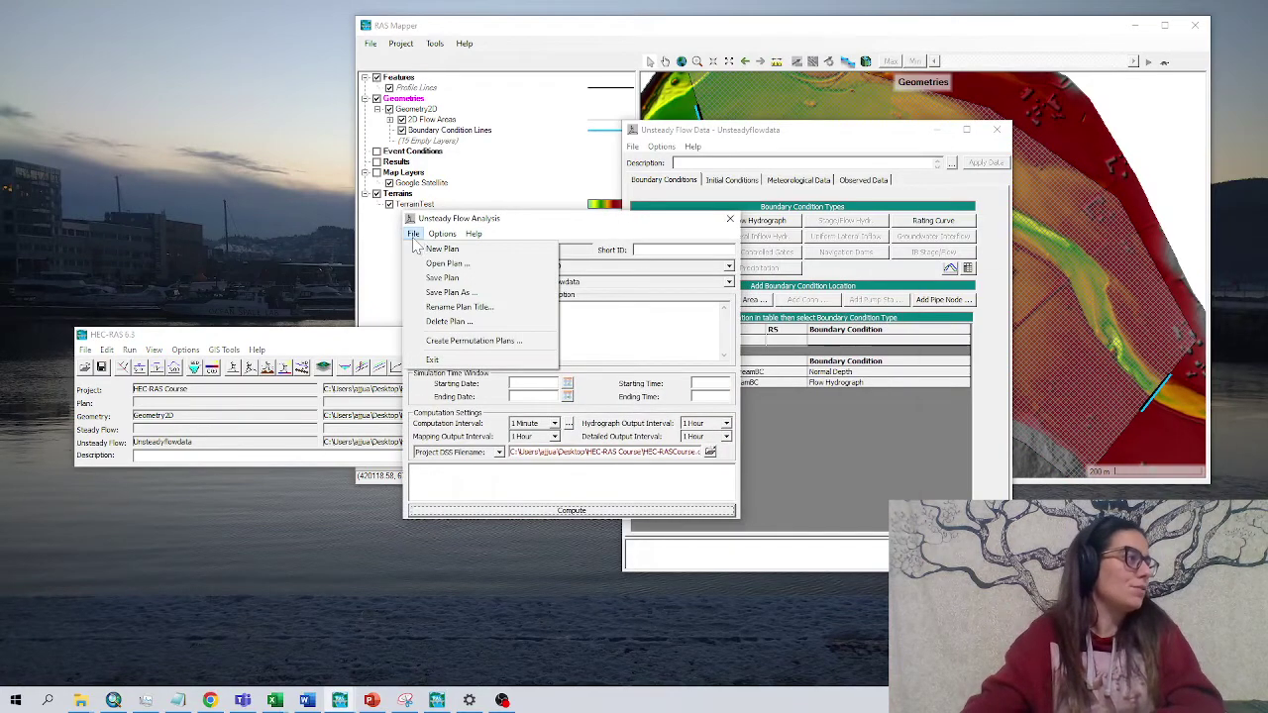
click(446, 293)
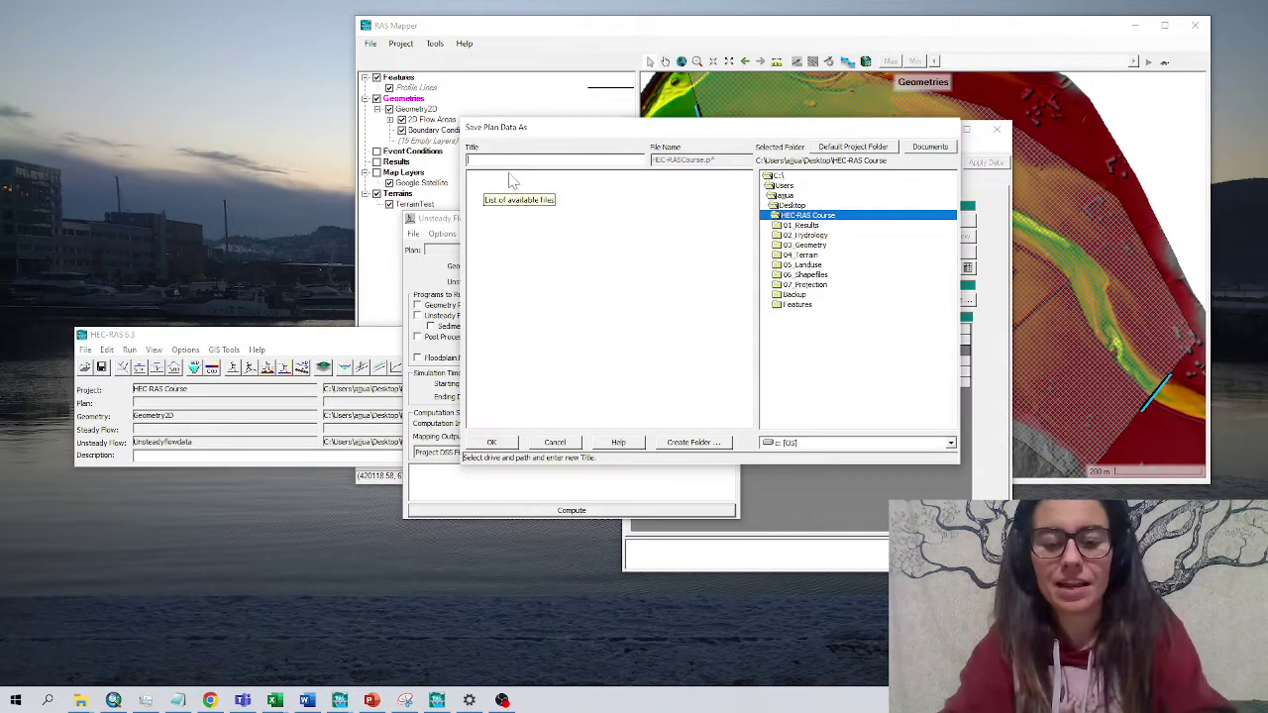
text(Plan01.0920cms.)
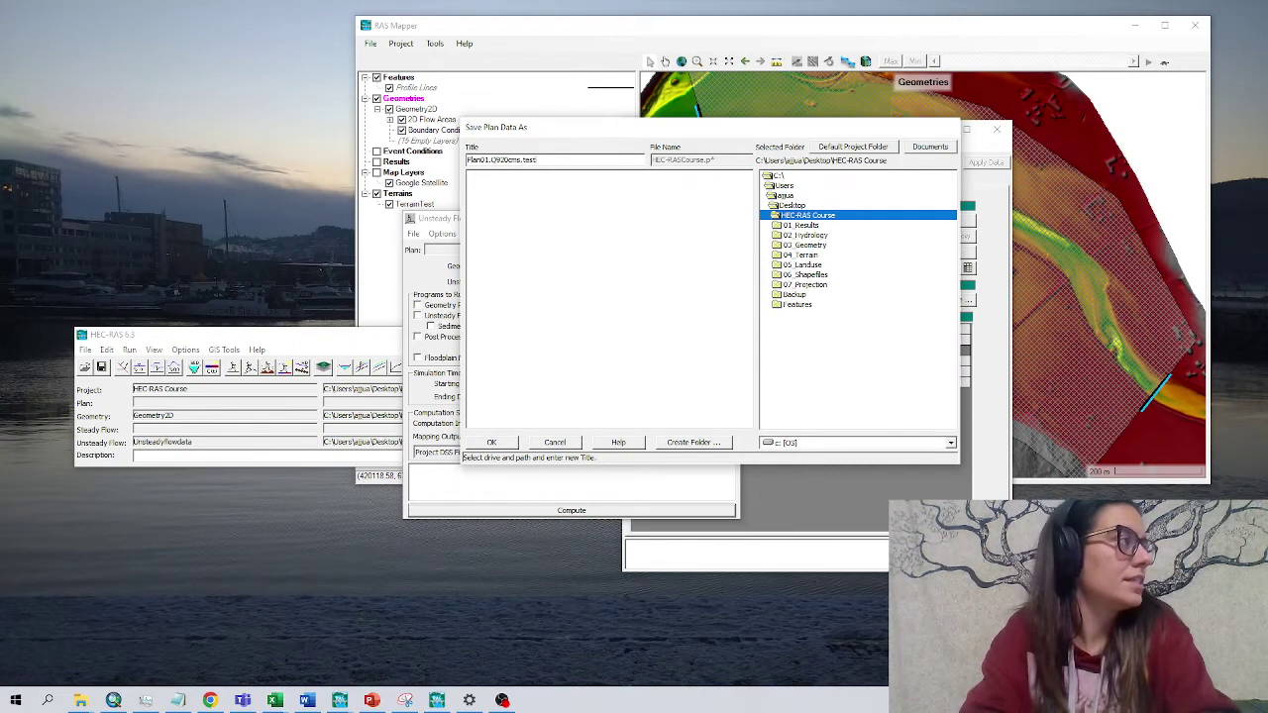
text(test)
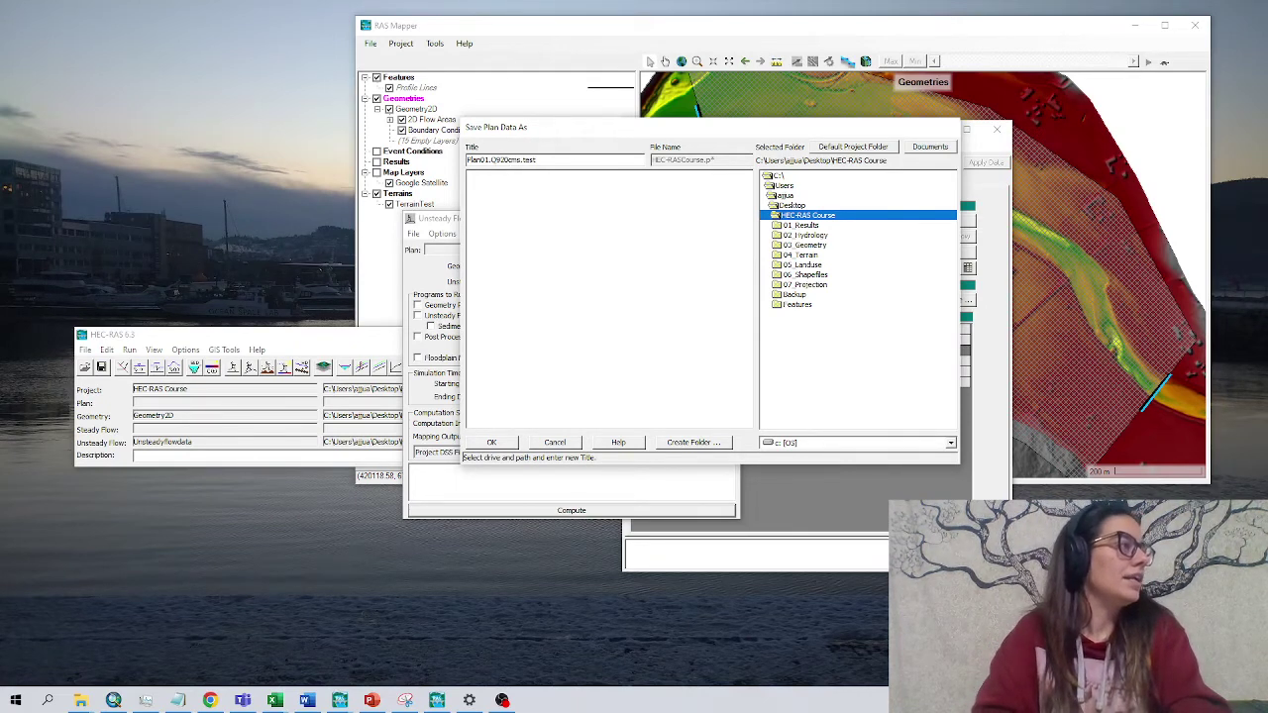
drag(537, 159, 467, 160)
key(ctrl+c)
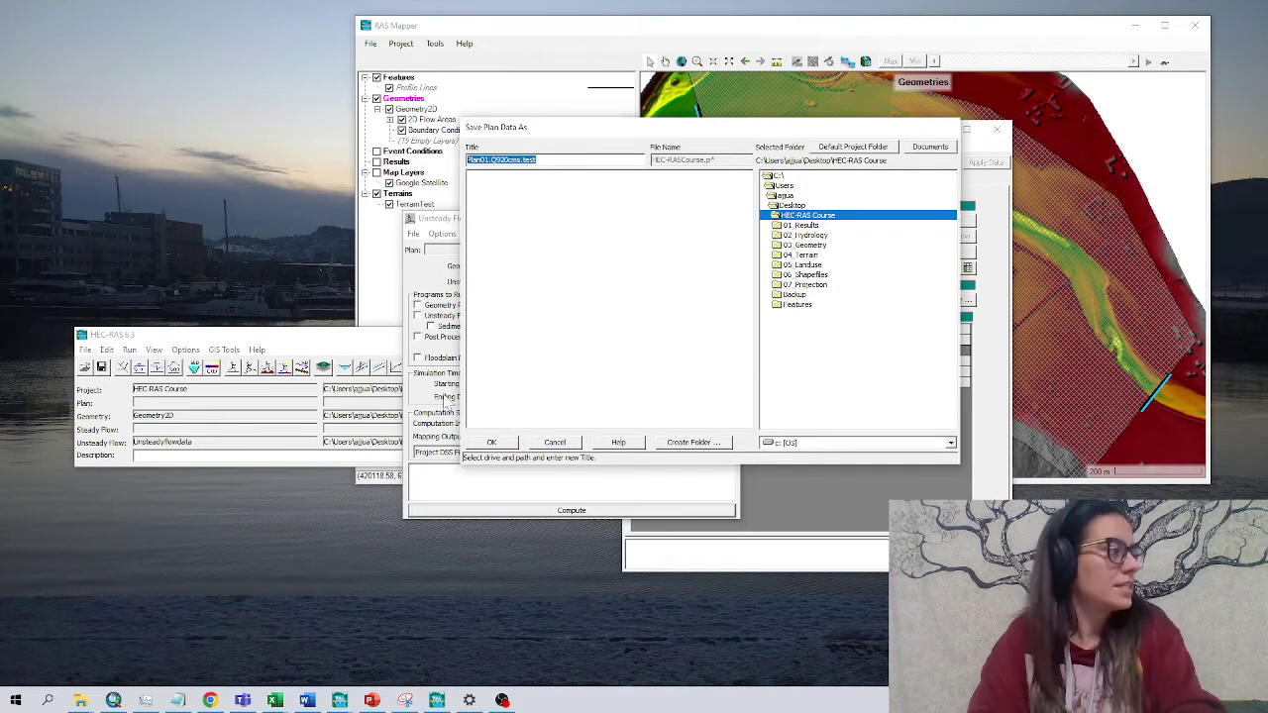
click(492, 443)
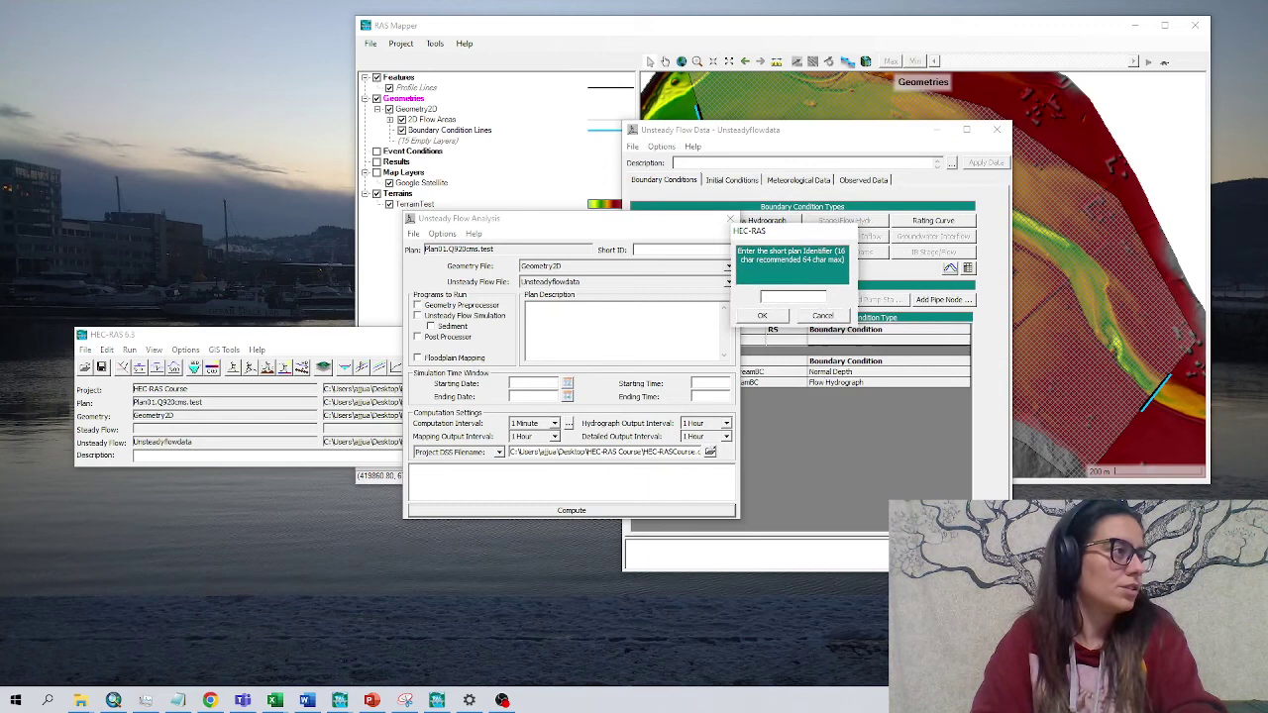
key(ctrl+v)
click(777, 314)
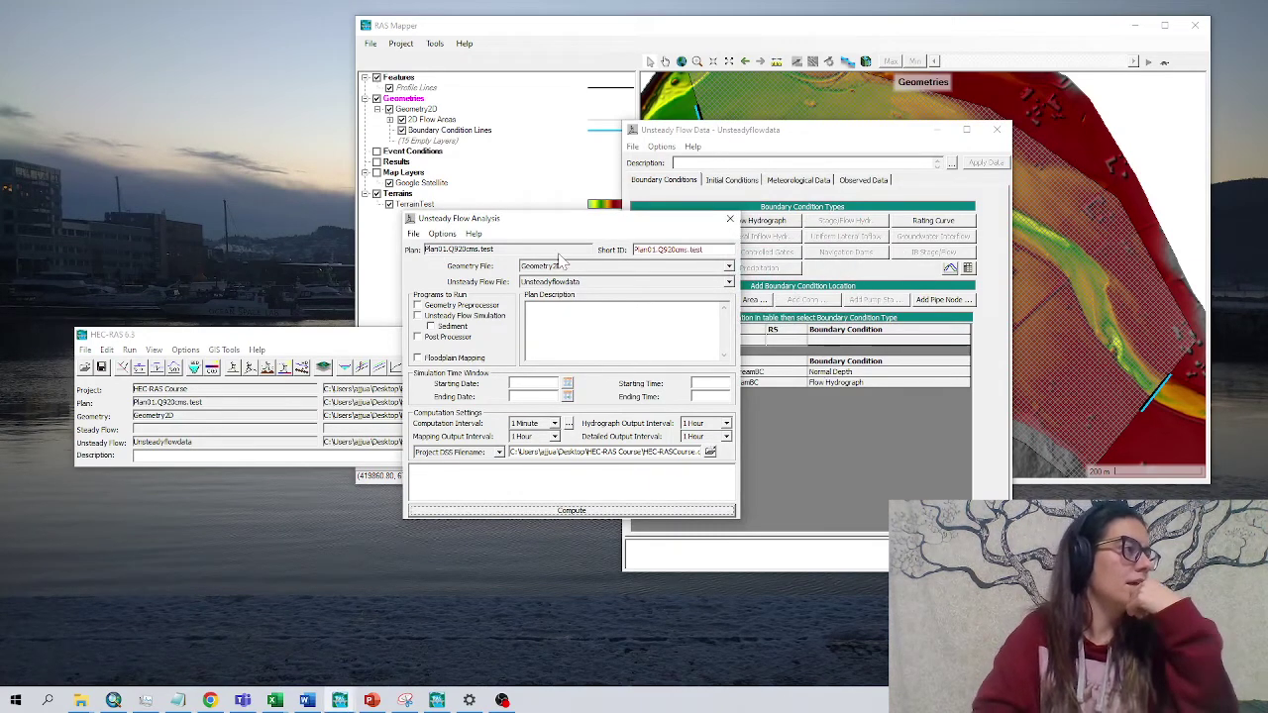
- Enable Geometry Preprocessor, Unsteady Flow Simulation, Post Processor and Floodplain Mapping for the run
click(417, 305)
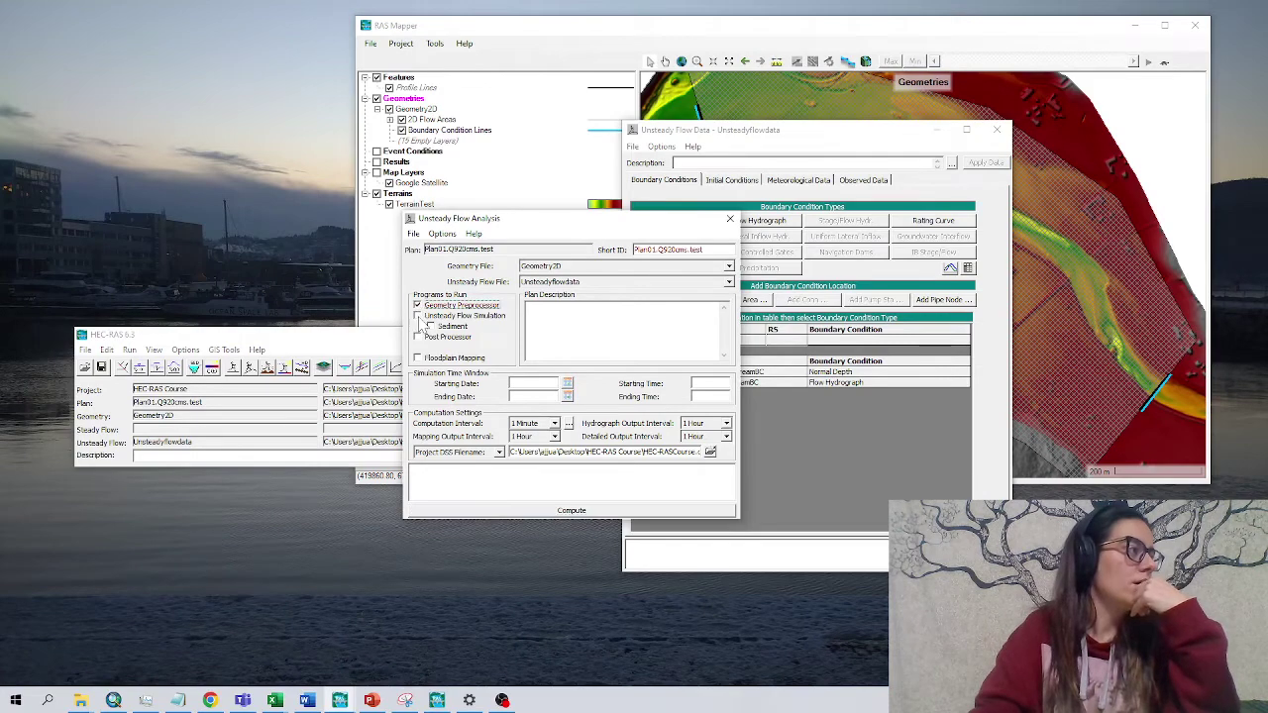
click(417, 314)
click(417, 337)
click(417, 357)
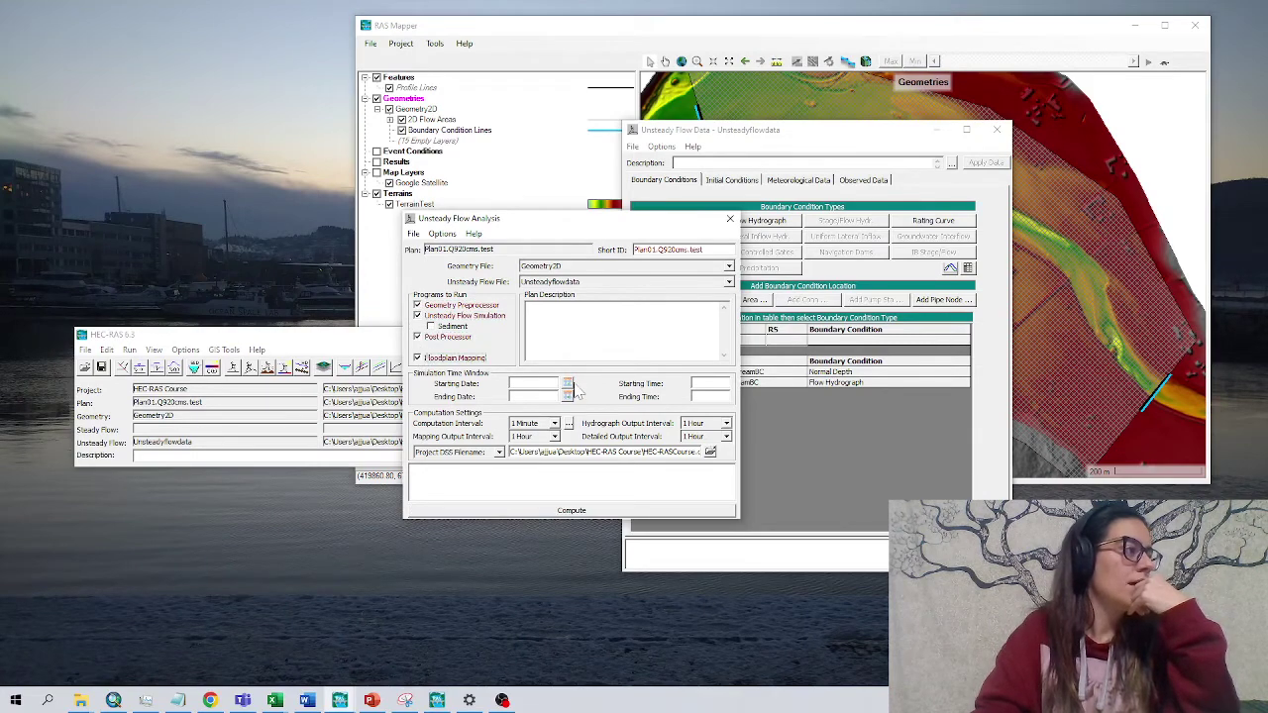
- Set both simulation dates to 01DEC2022 and the starting time to 0000
click(569, 384)
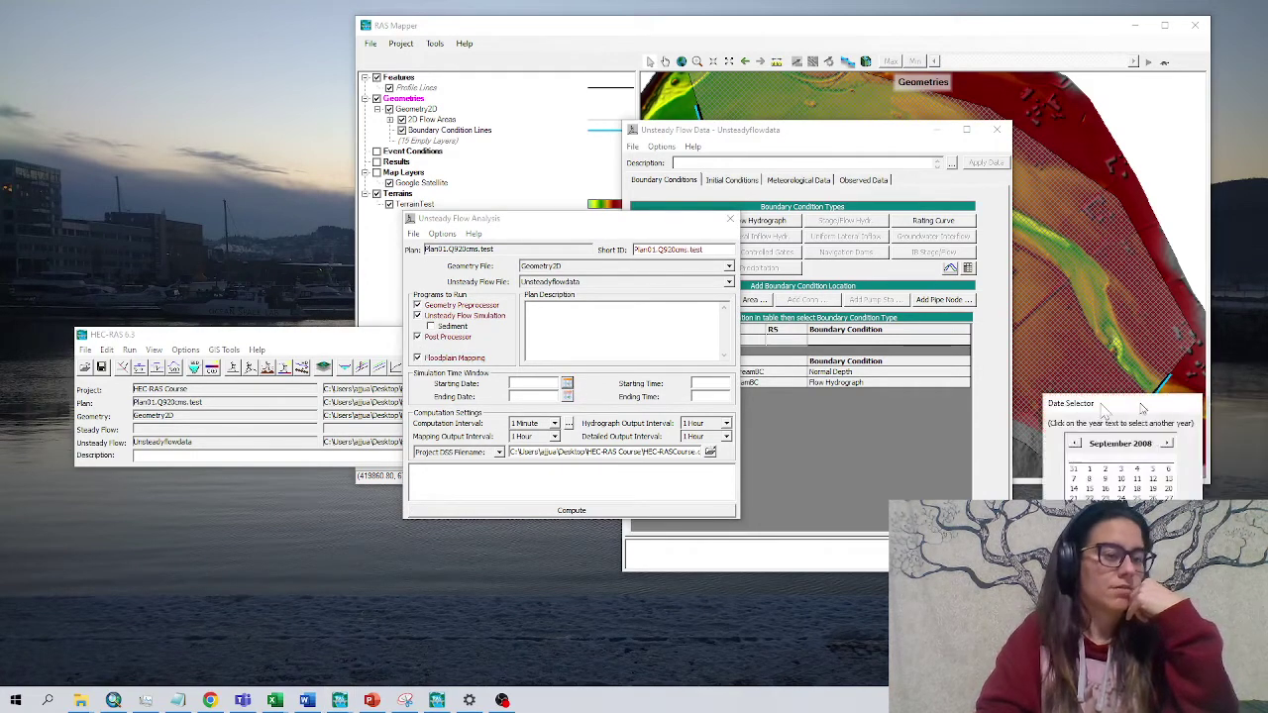
click(735, 490)
click(728, 503)
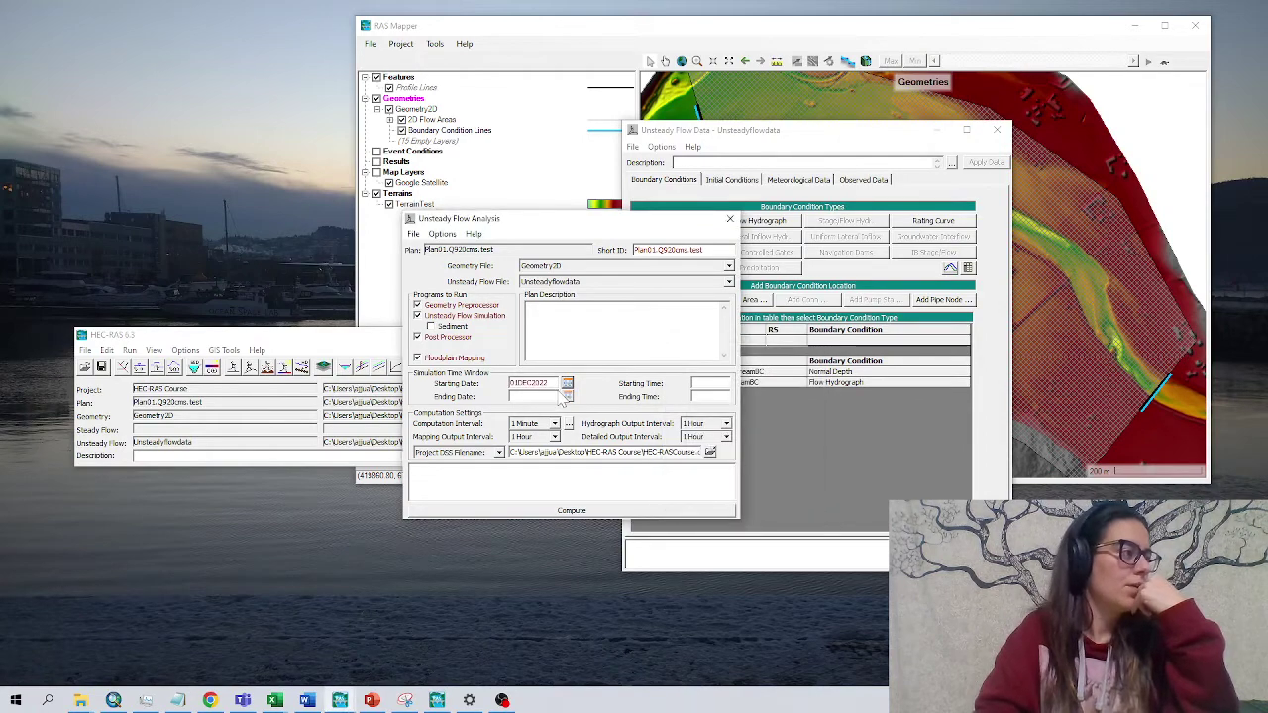
click(566, 395)
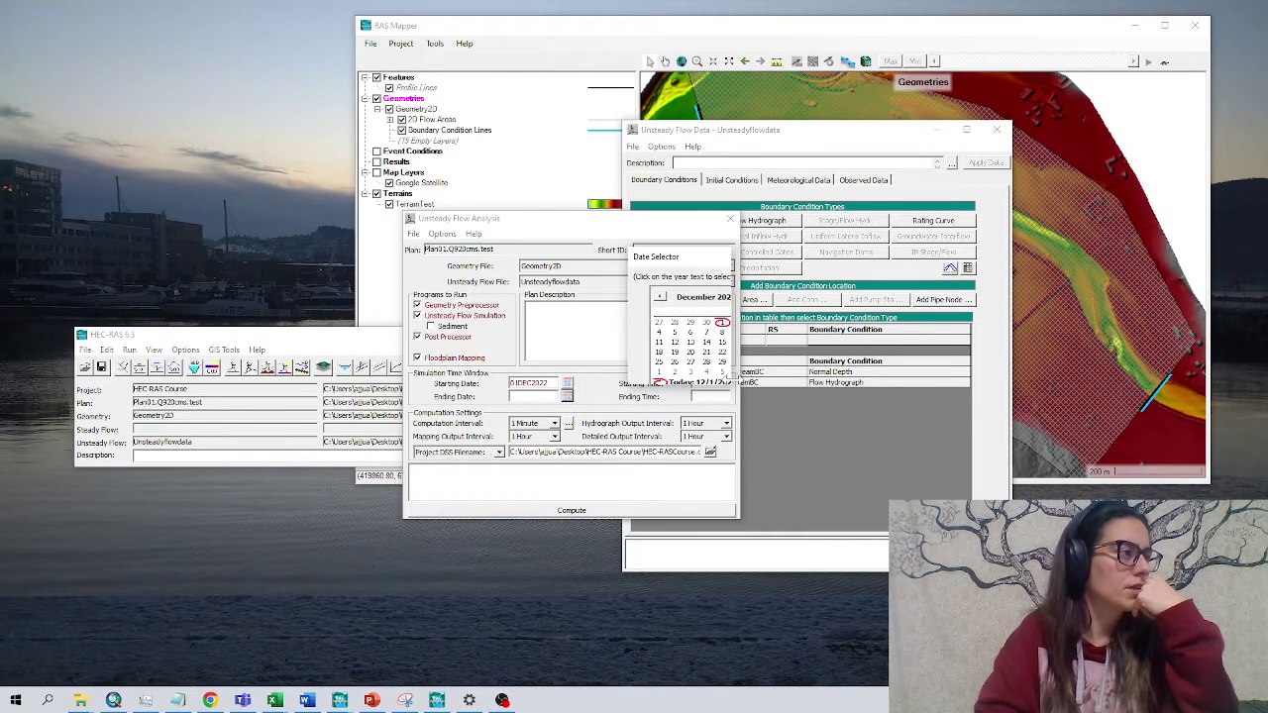
drag(738, 385, 795, 451)
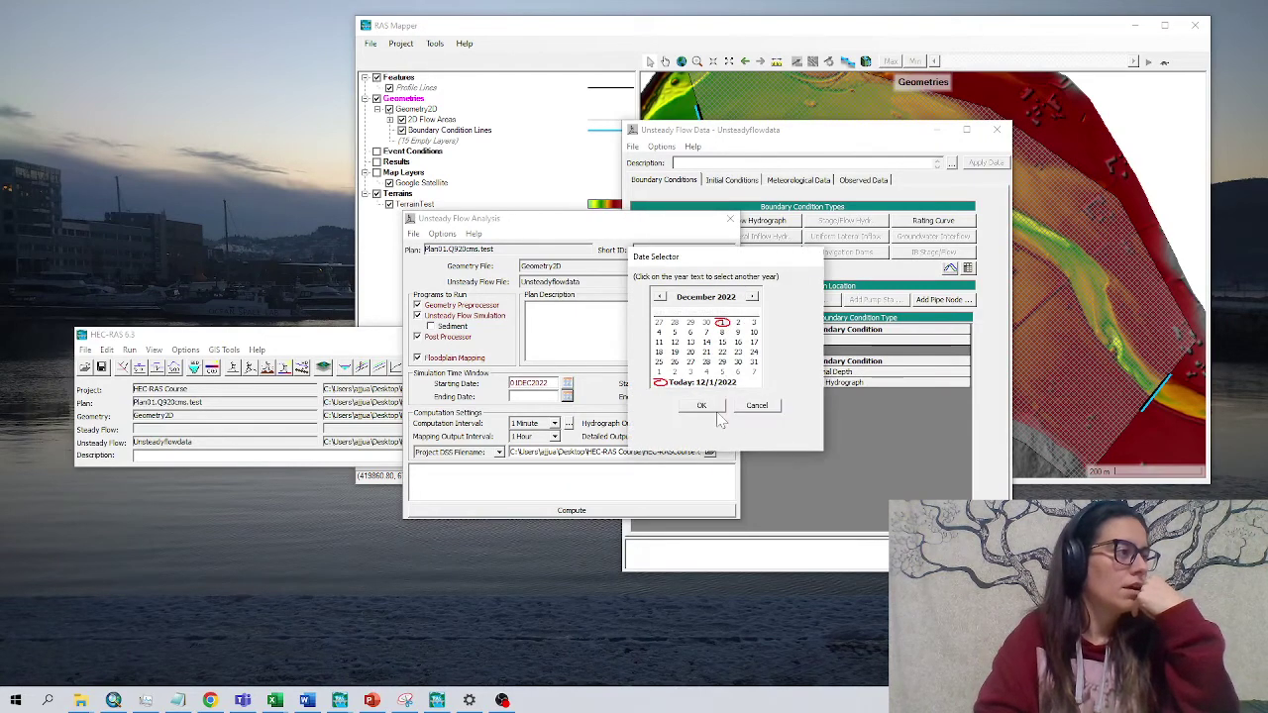
click(701, 404)
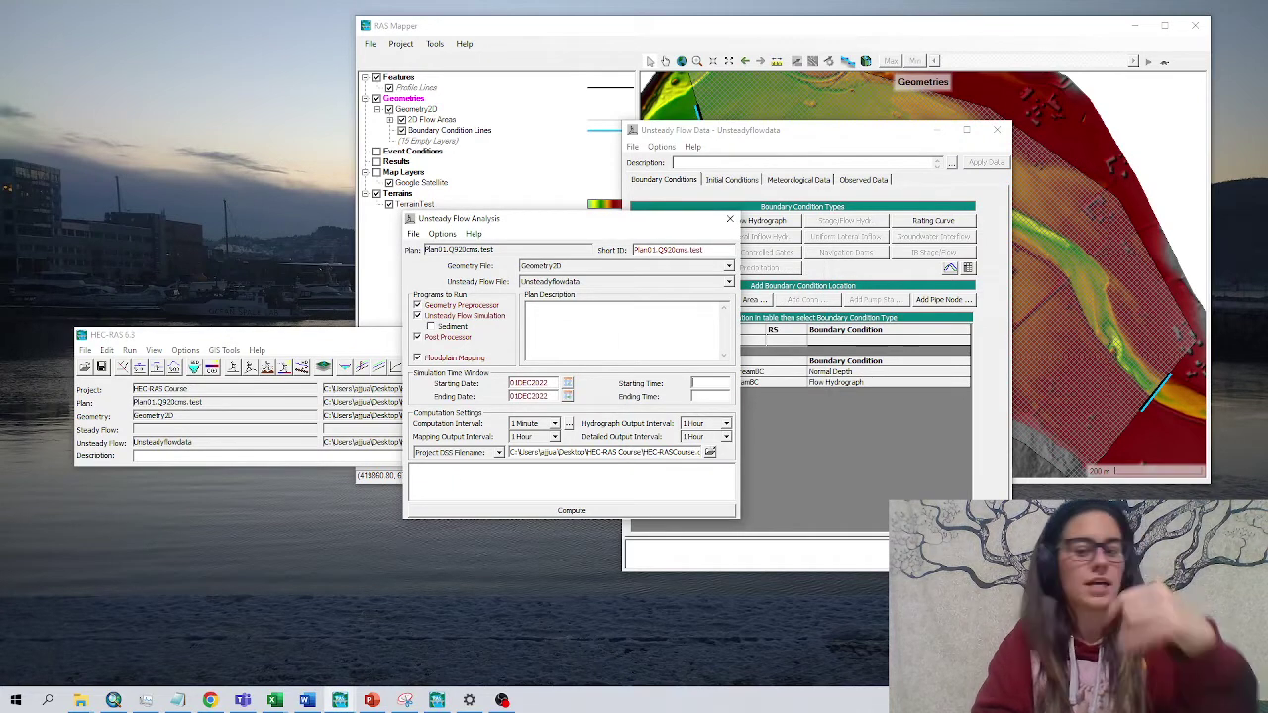
click(701, 383)
text(0000)
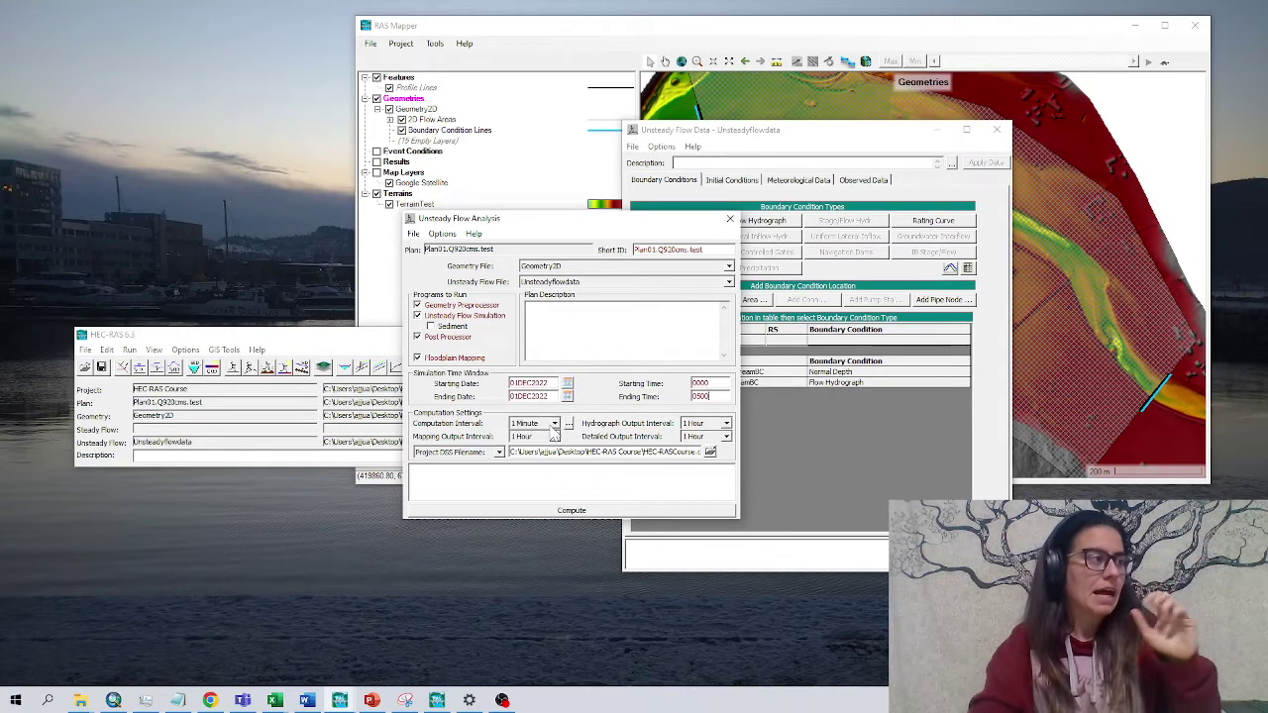
- Set the computation interval to 5 seconds
click(554, 423)
scroll(540, 463, up, 2)
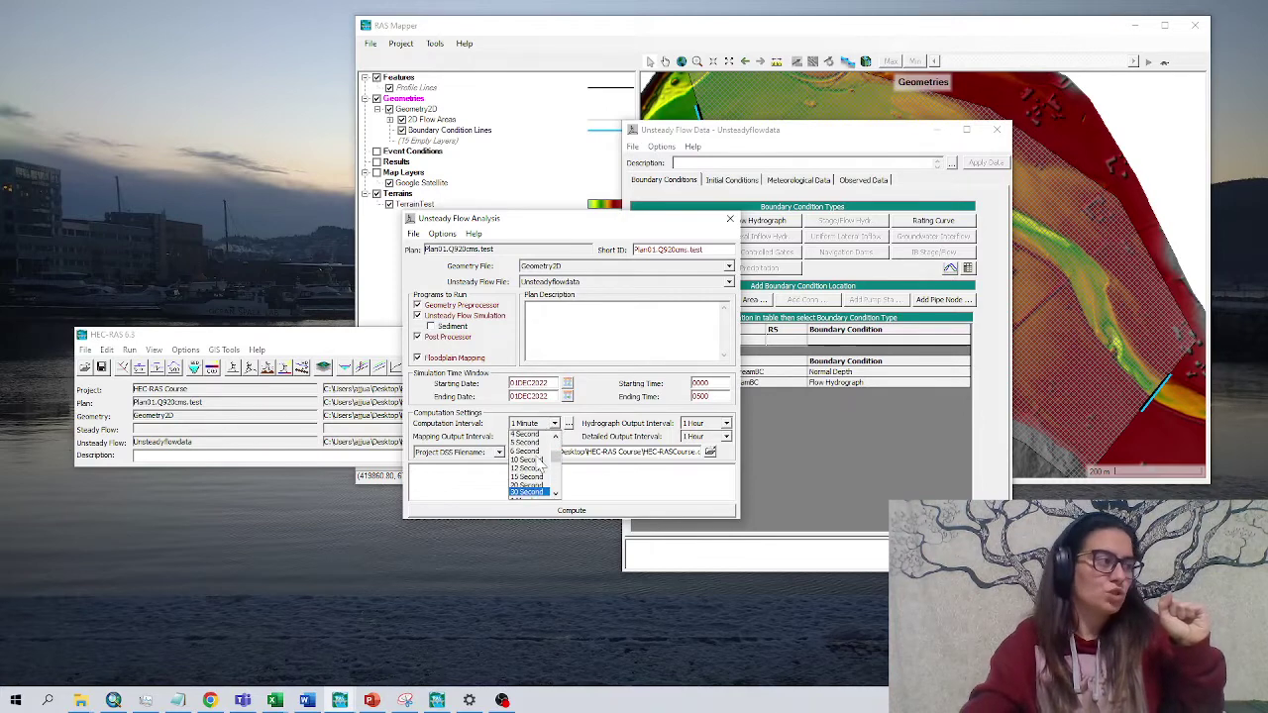
click(527, 443)
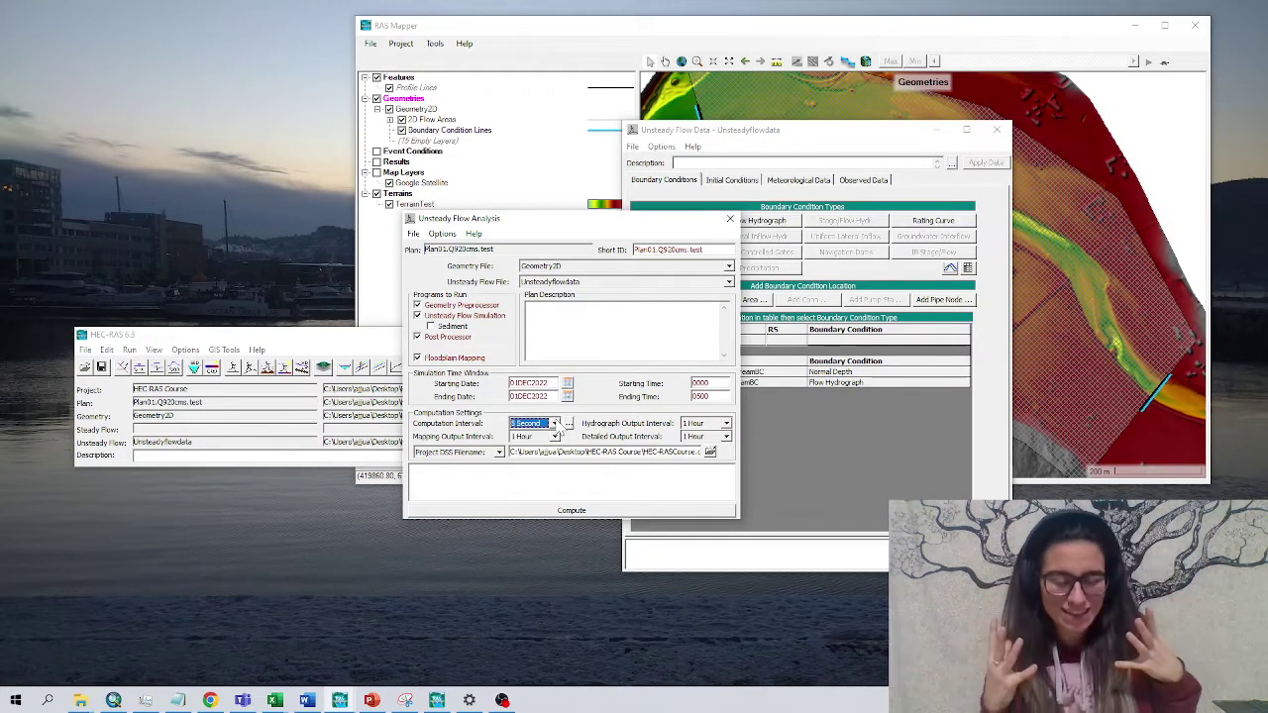
- Use a Courant-based time step: max Courant 1, min 0.45, step counts 4
click(568, 424)
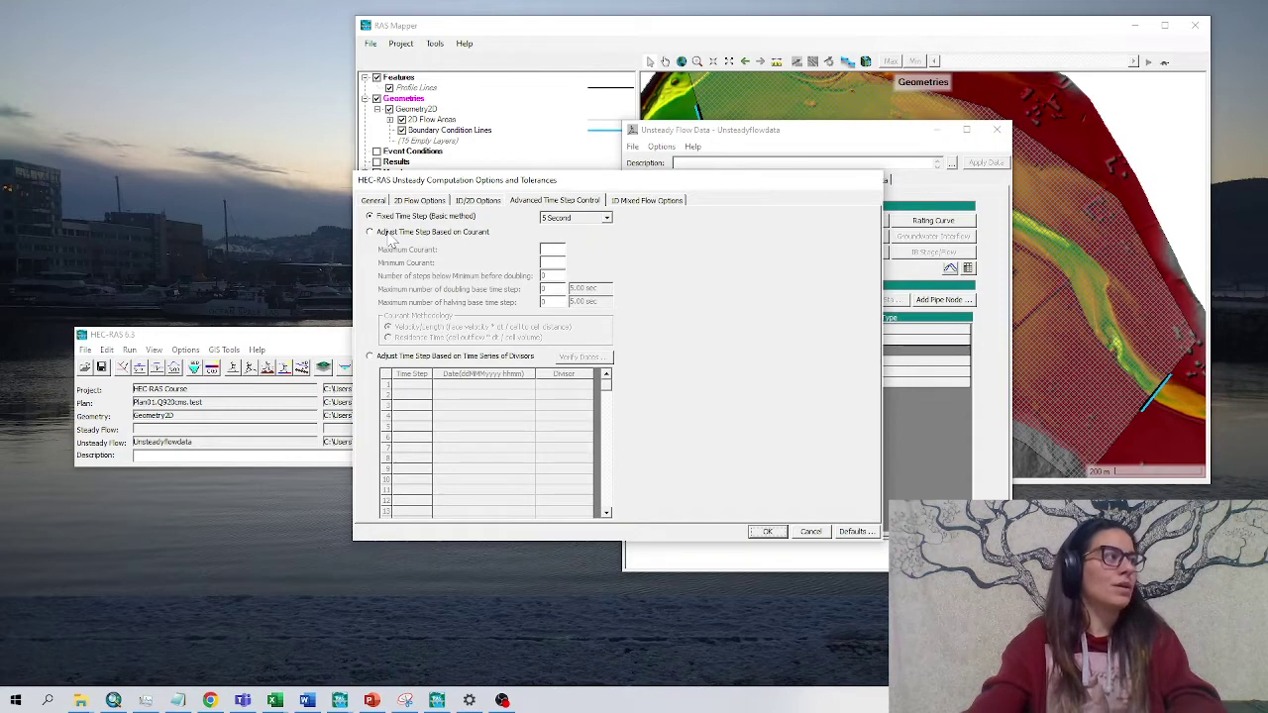
click(369, 231)
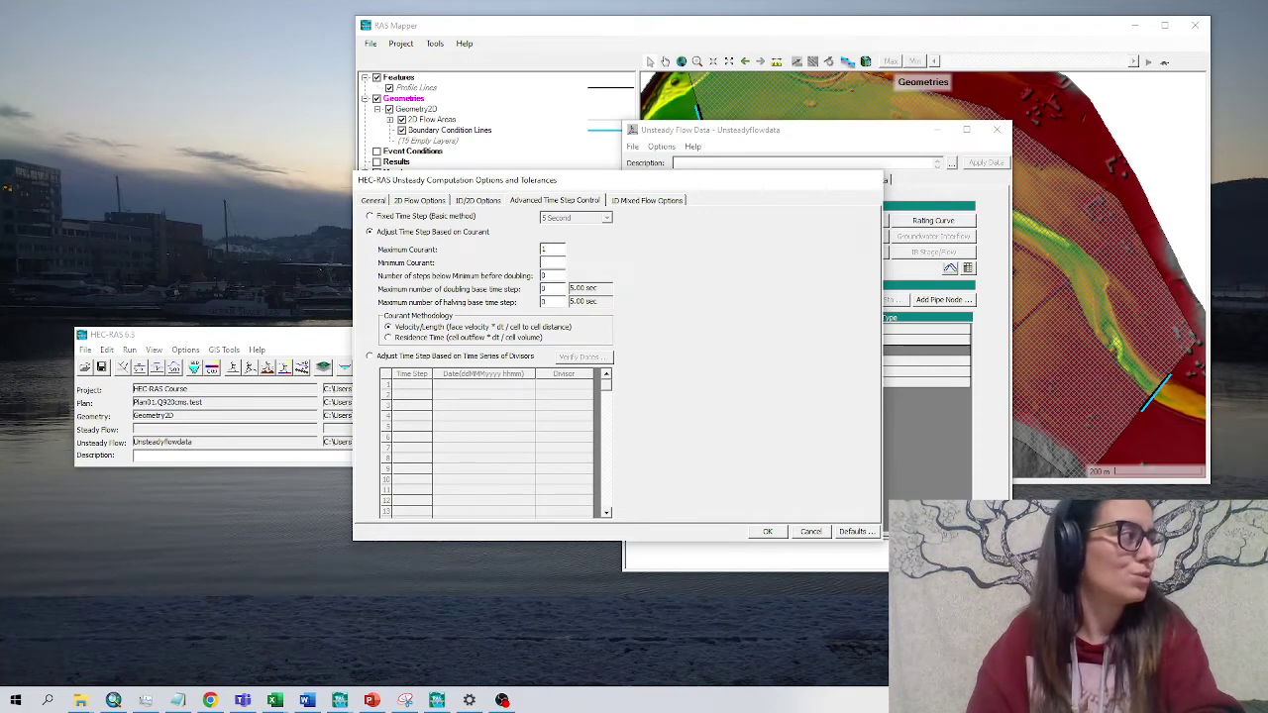
mouse_move(391, 275)
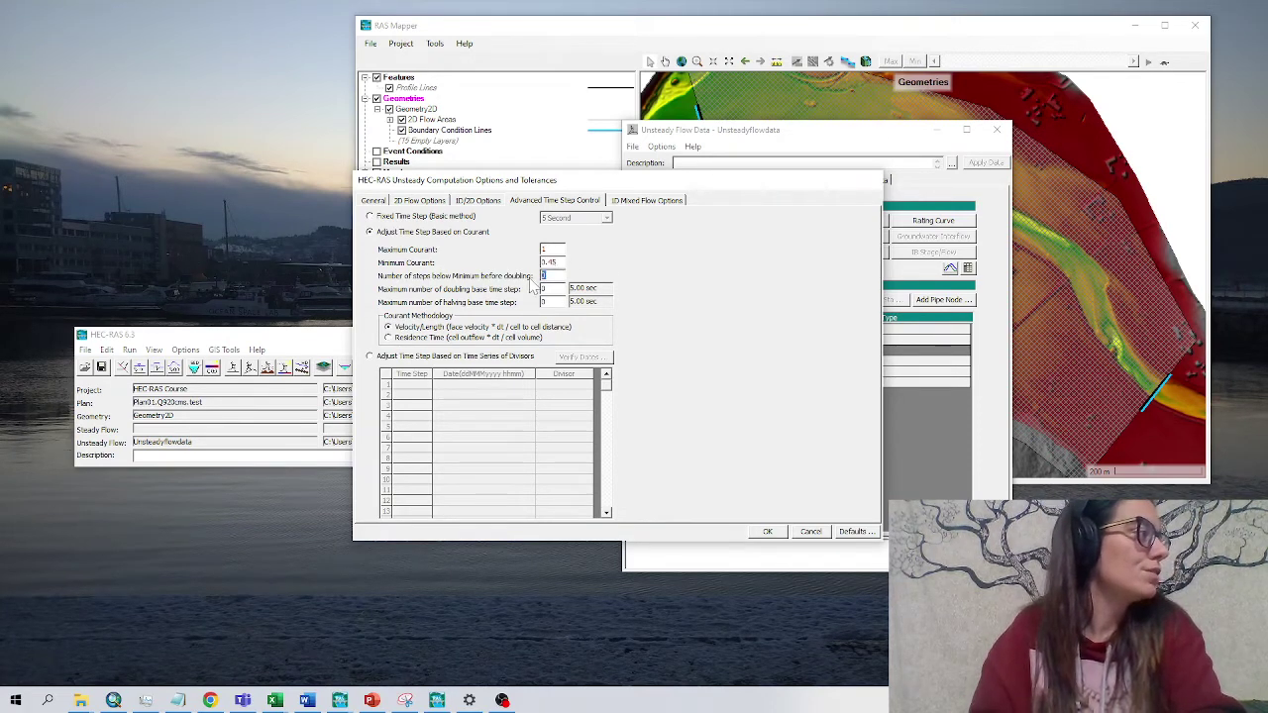
double_click(546, 275)
text(4)
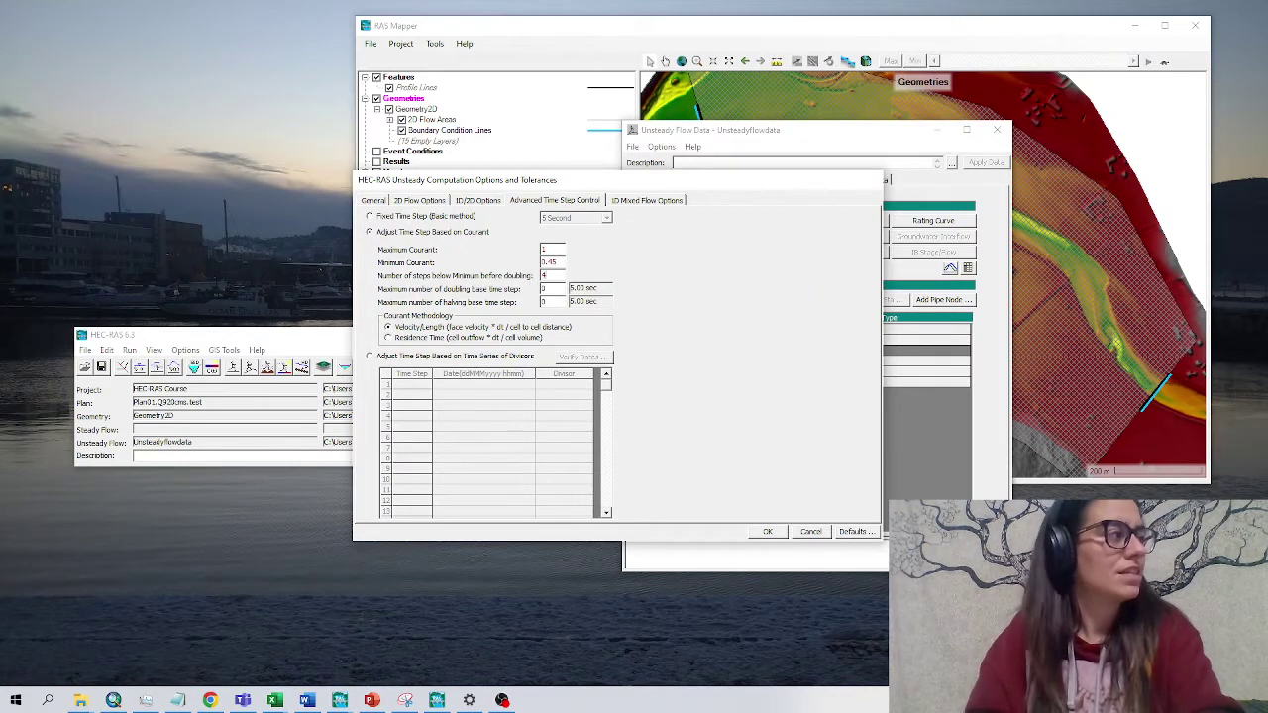
key(Tab)
text(4)
key(Tab)
text(4)
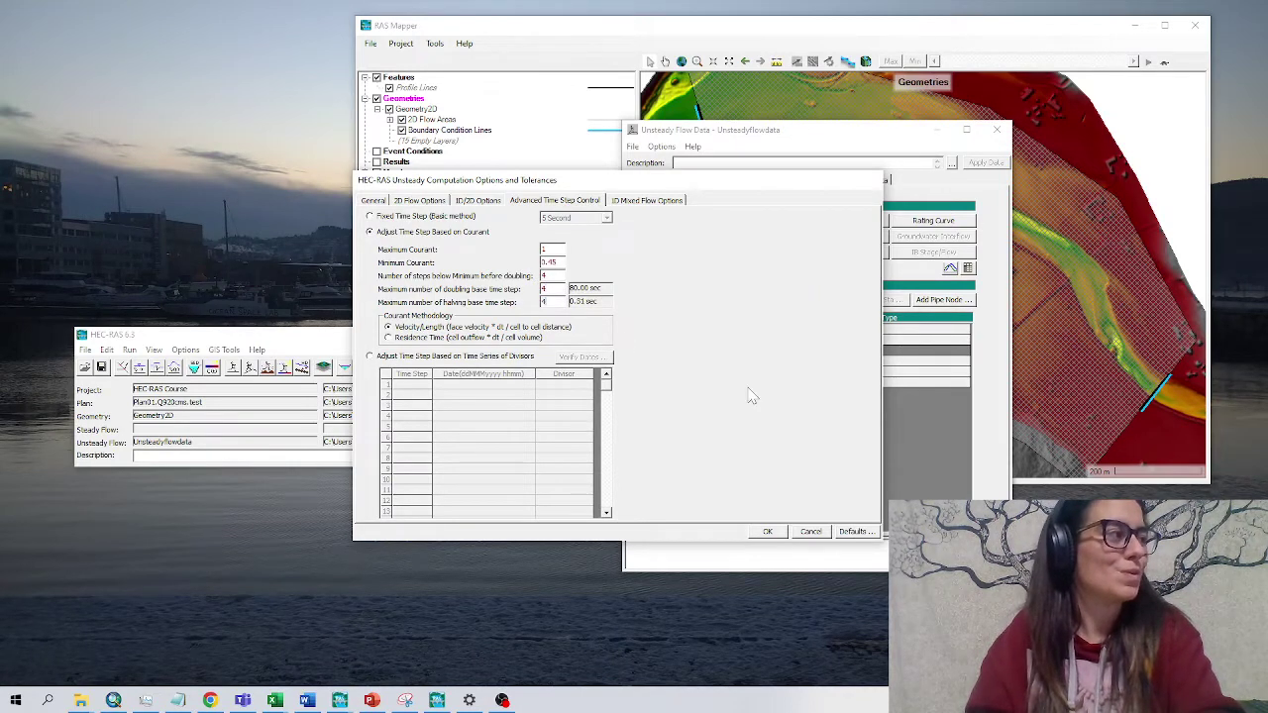
- Apply the time step settings, check the 0500 end time, and review the upstream flow hydrograph
click(772, 534)
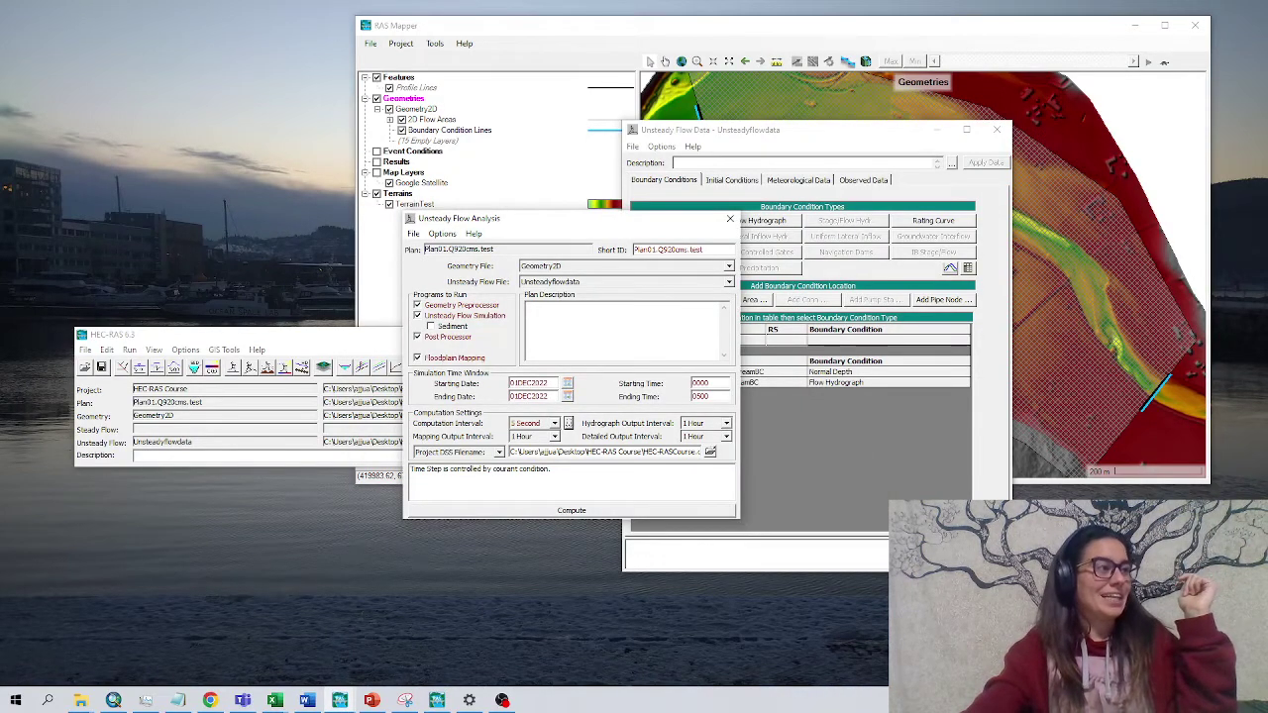
double_click(700, 396)
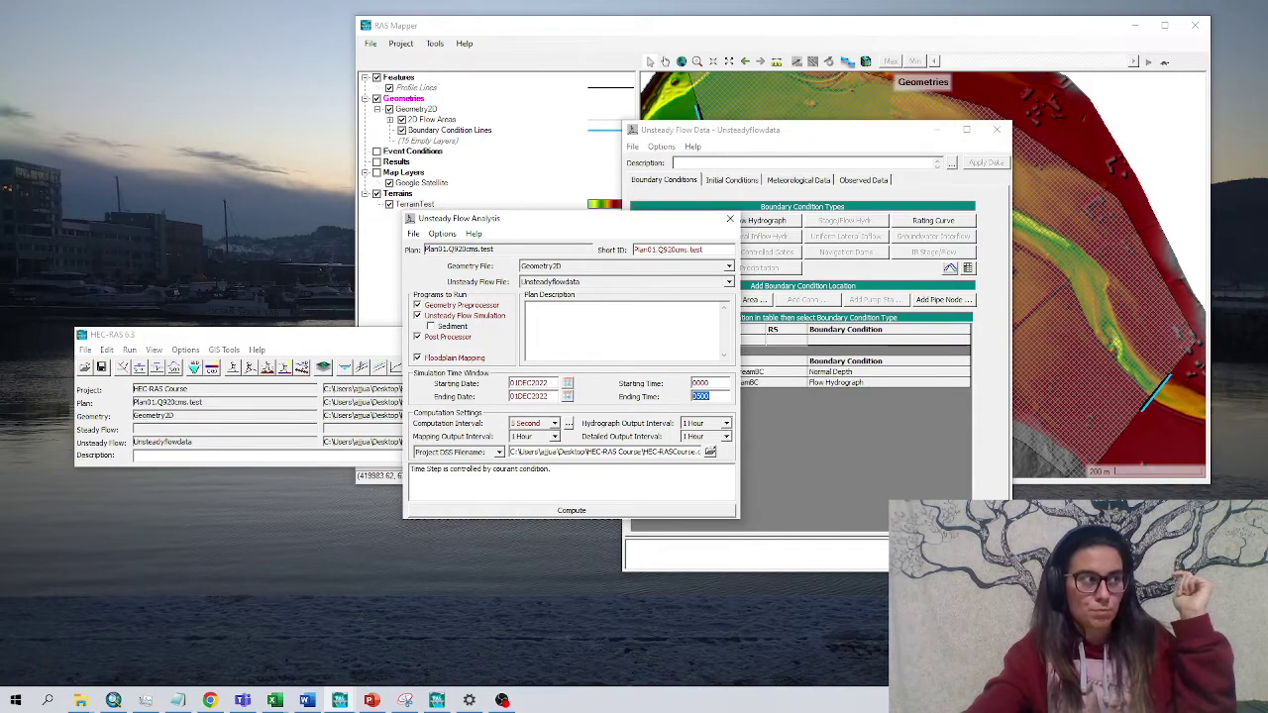
double_click(812, 383)
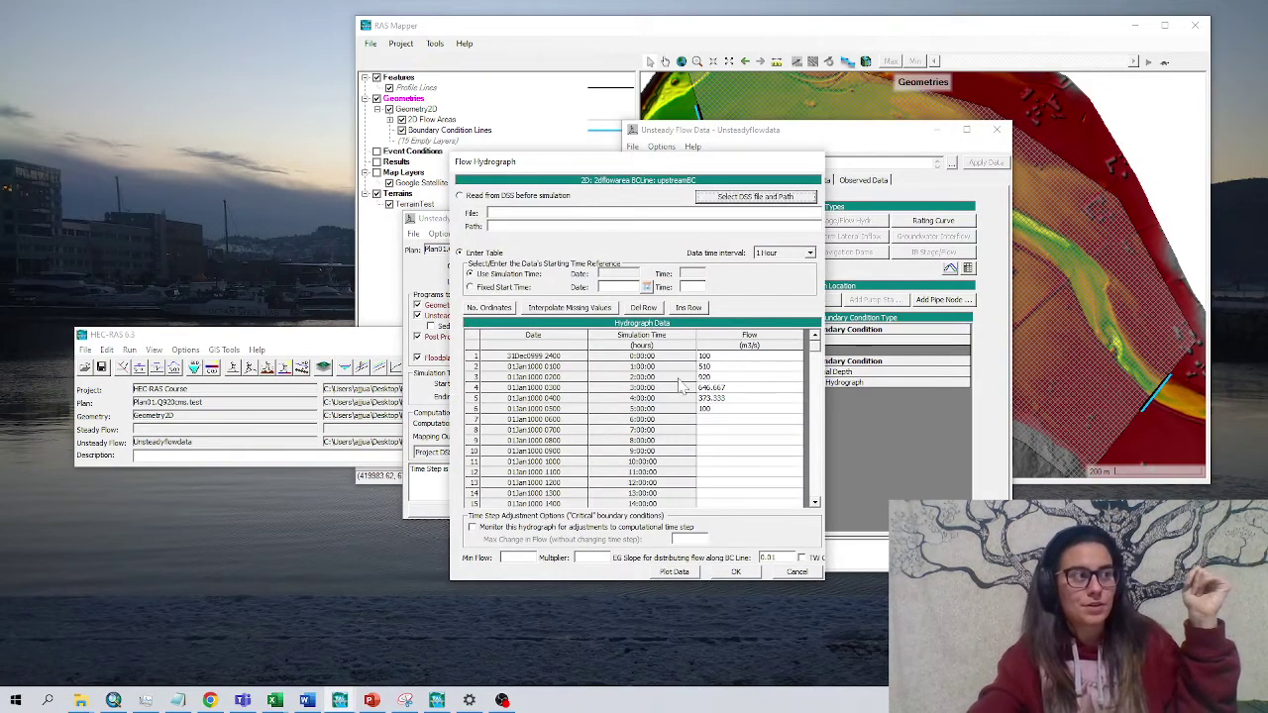
click(728, 573)
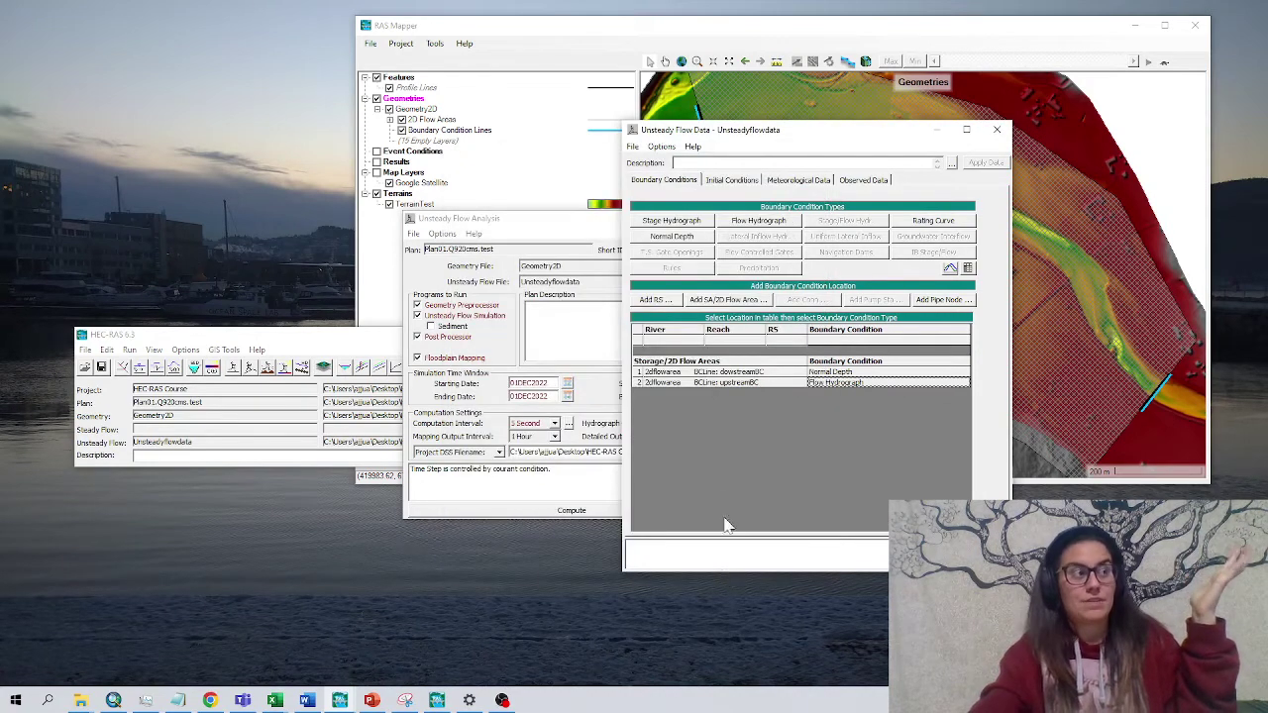
click(593, 406)
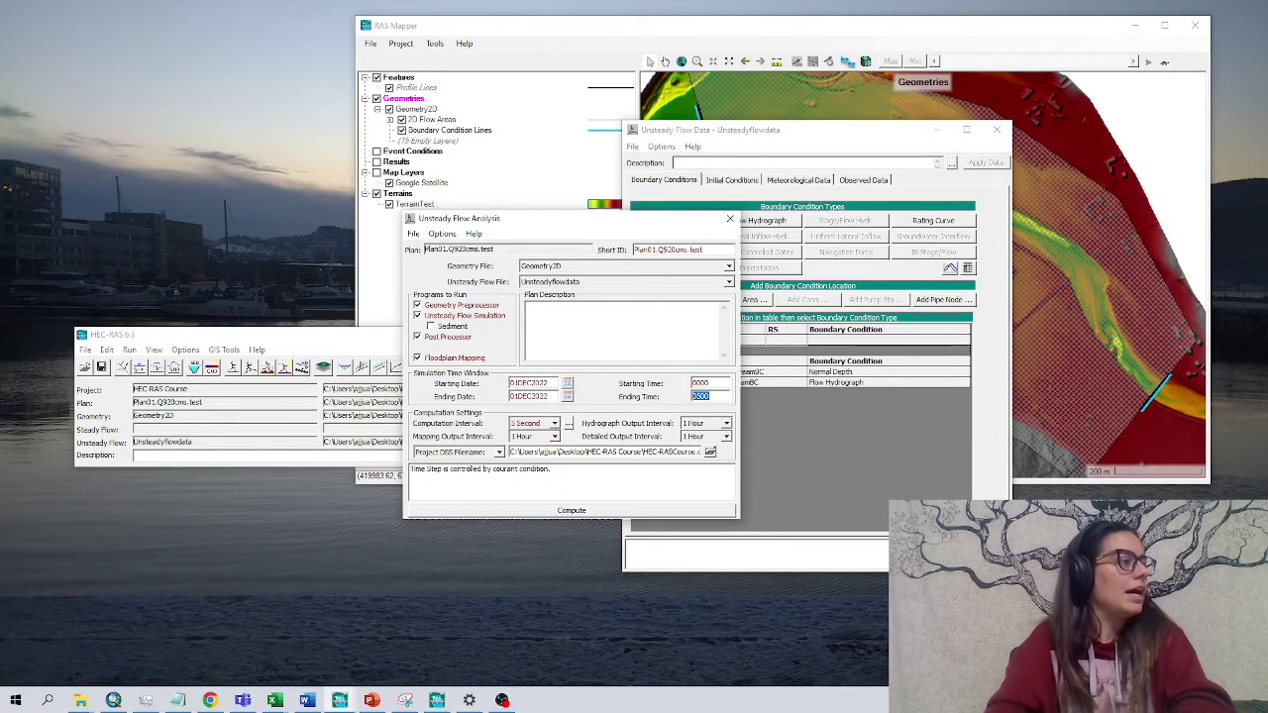
- Choose 15 Minute for the Mapping, Hydrograph and Detailed Output intervals, then save the plan
click(555, 438)
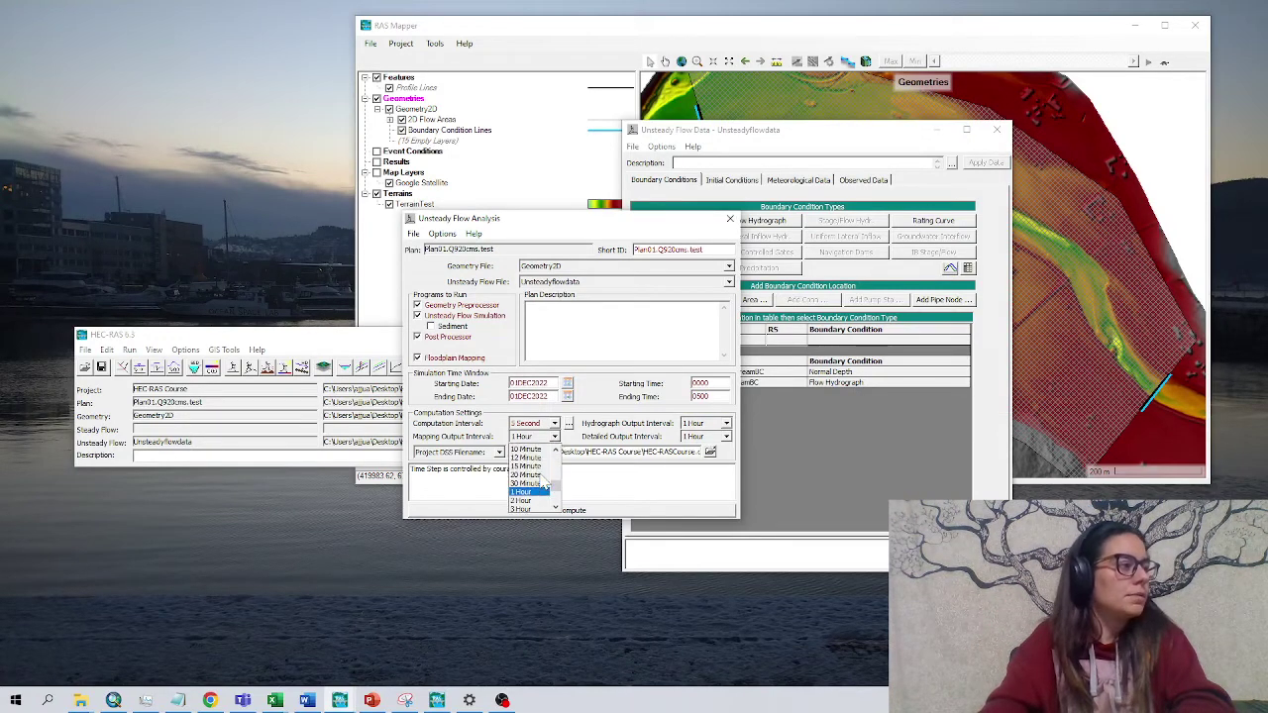
click(528, 473)
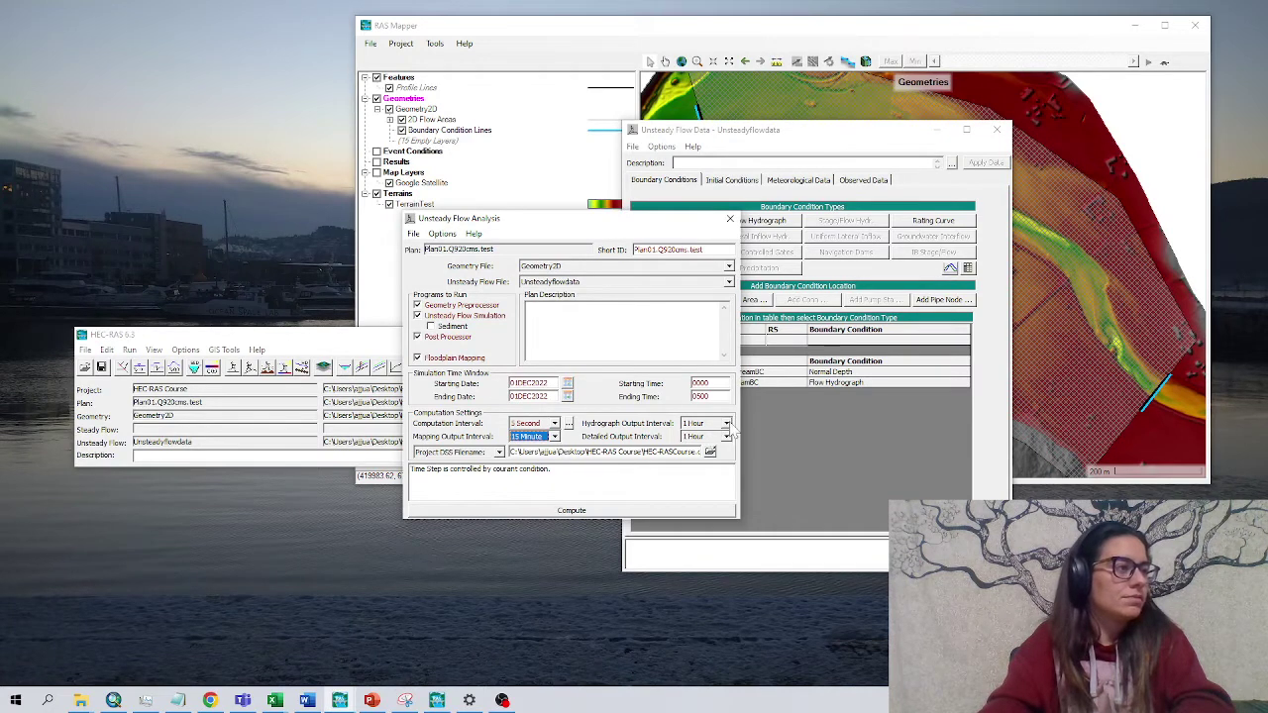
click(726, 423)
click(701, 434)
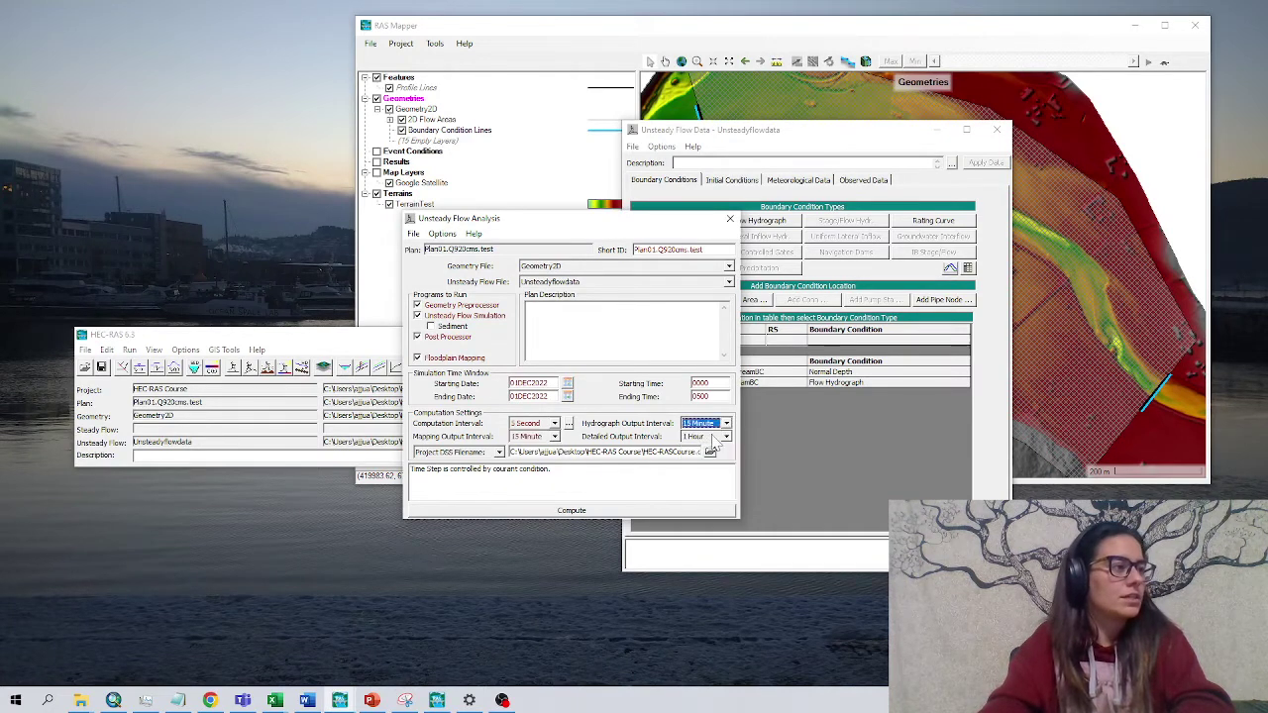
click(726, 436)
scroll(708, 475, up, 3)
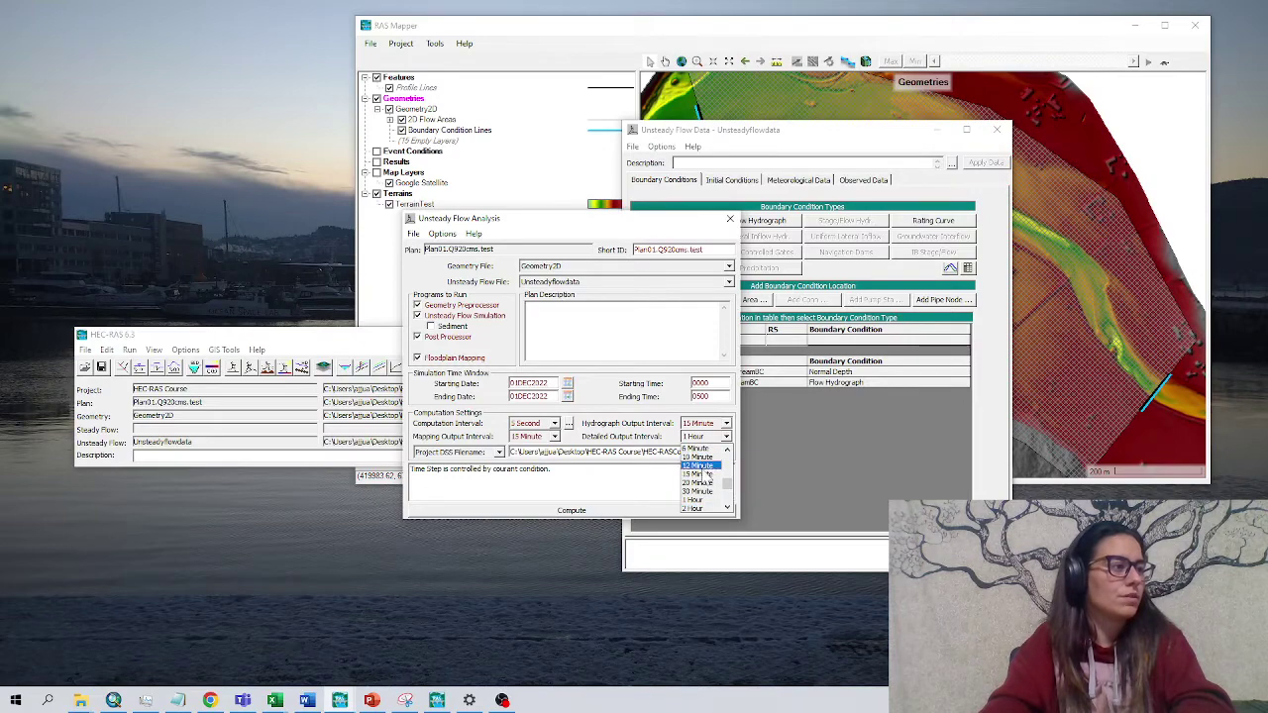
click(698, 466)
click(414, 234)
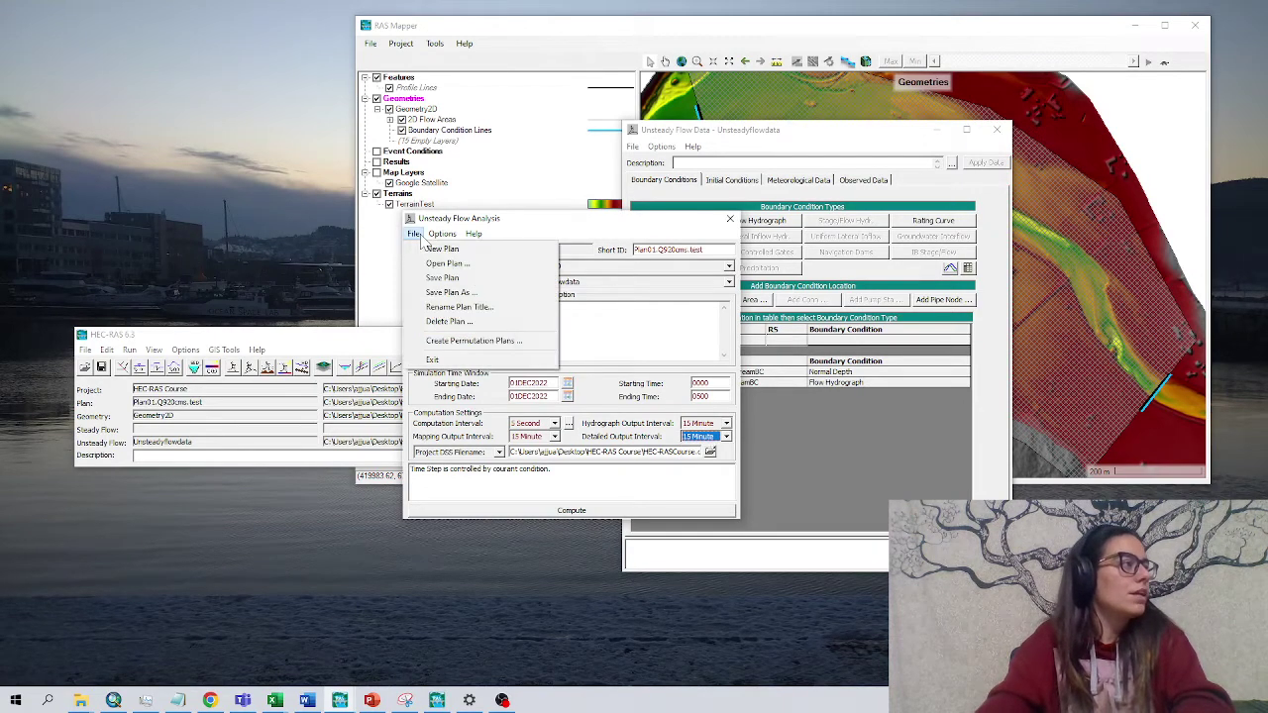
click(436, 279)
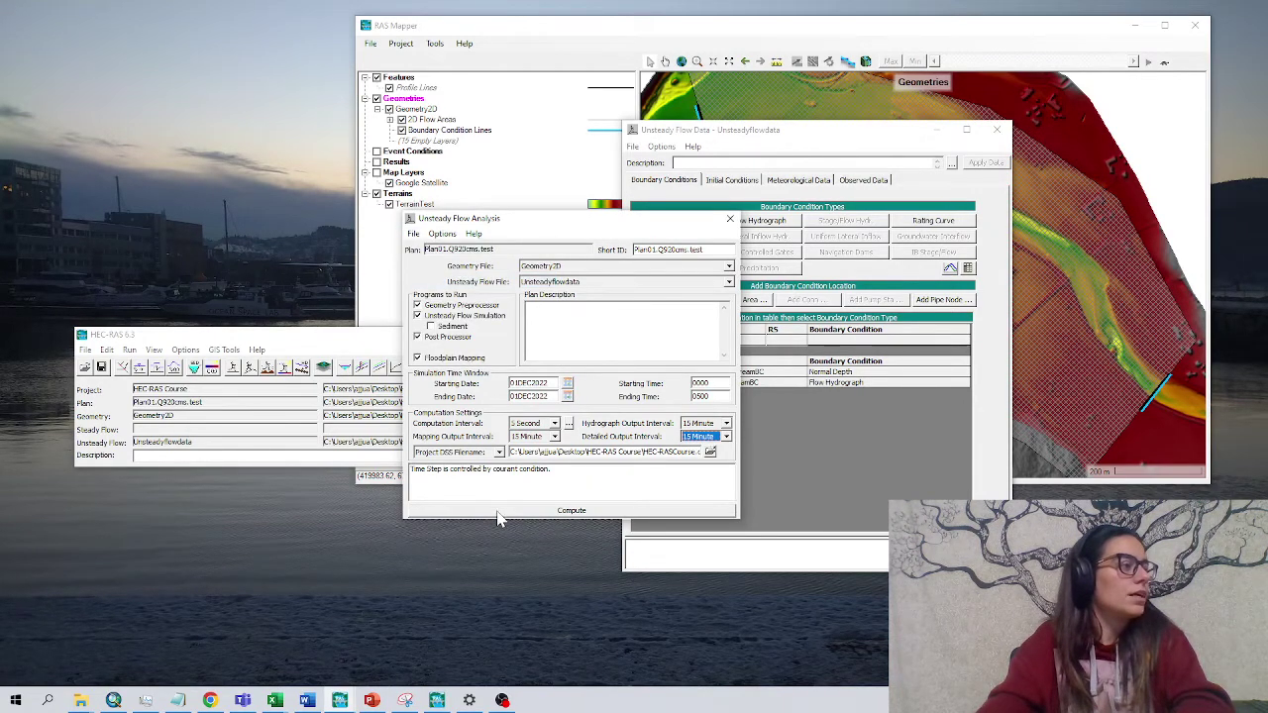
- Compute the plan and highlight the latest timestep and diffusion wave lines in the log
click(500, 510)
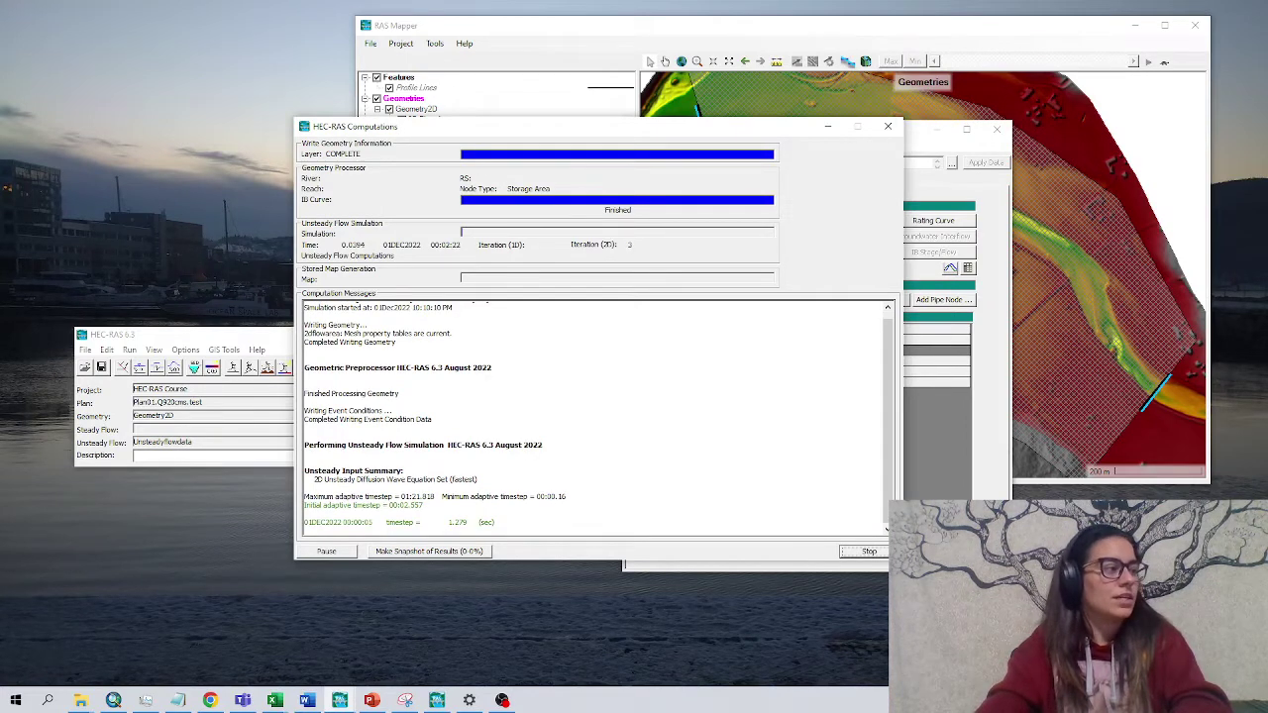
drag(387, 522, 493, 521)
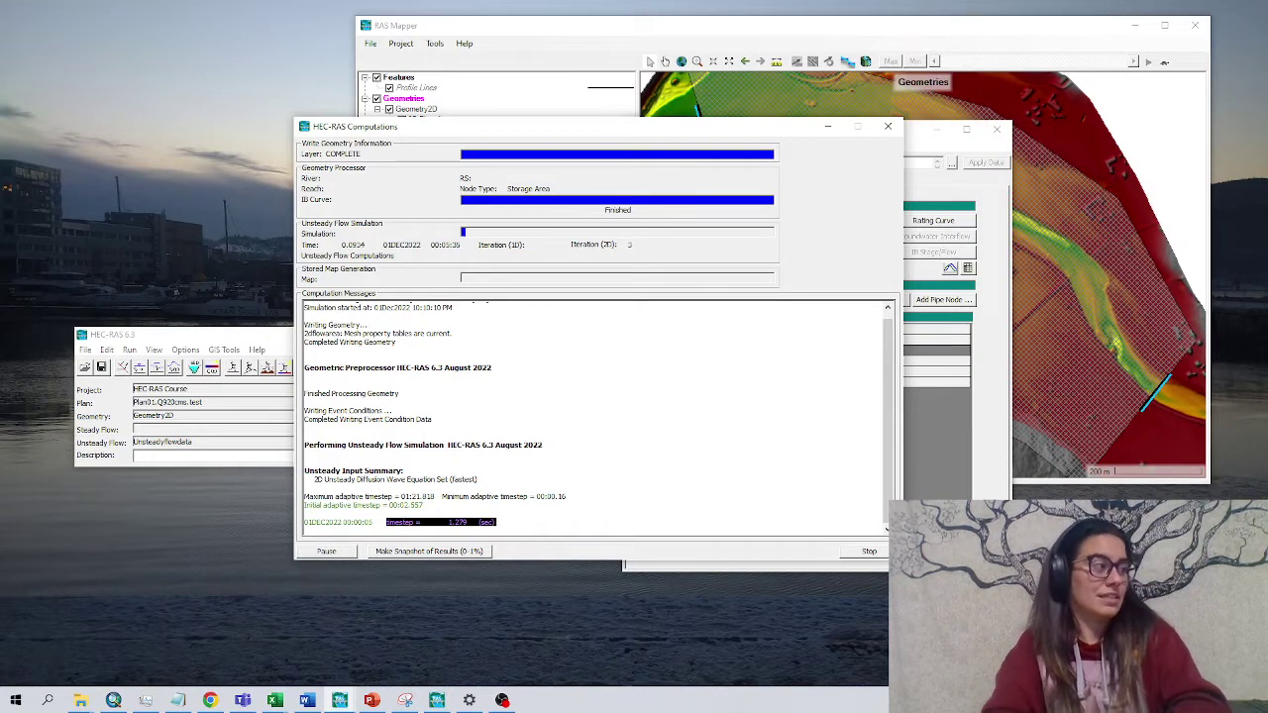
drag(324, 480, 480, 480)
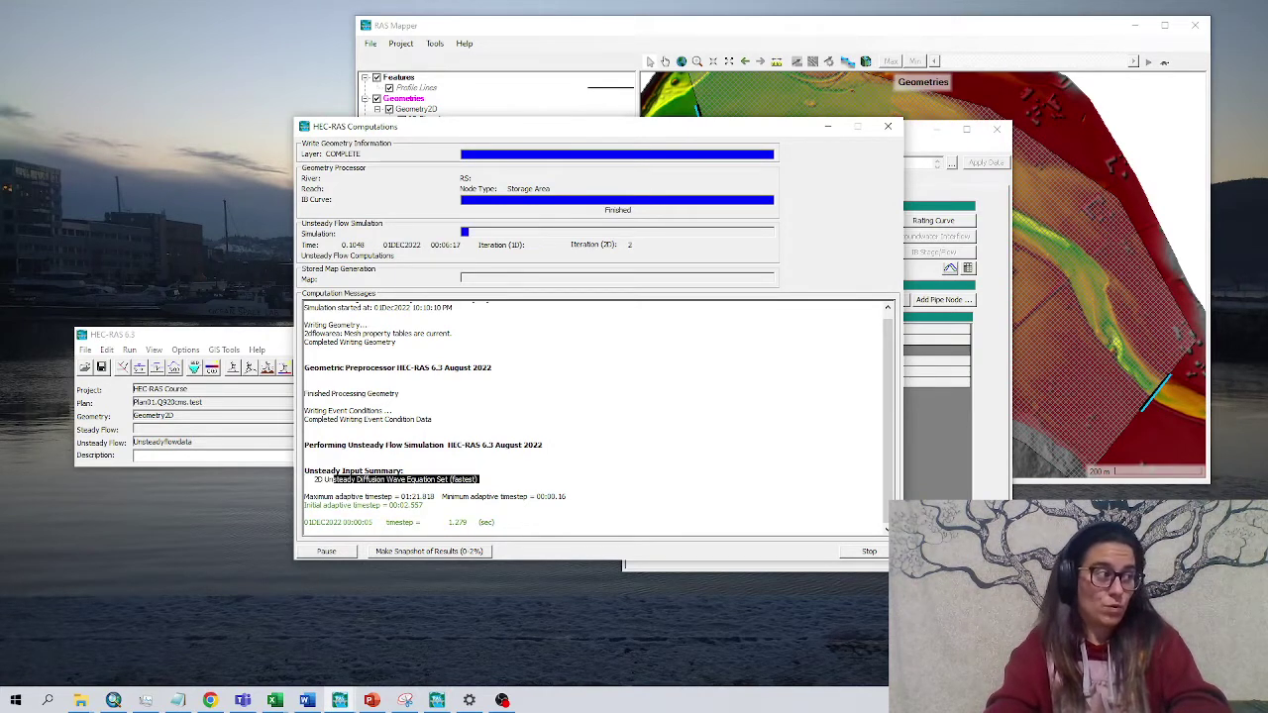